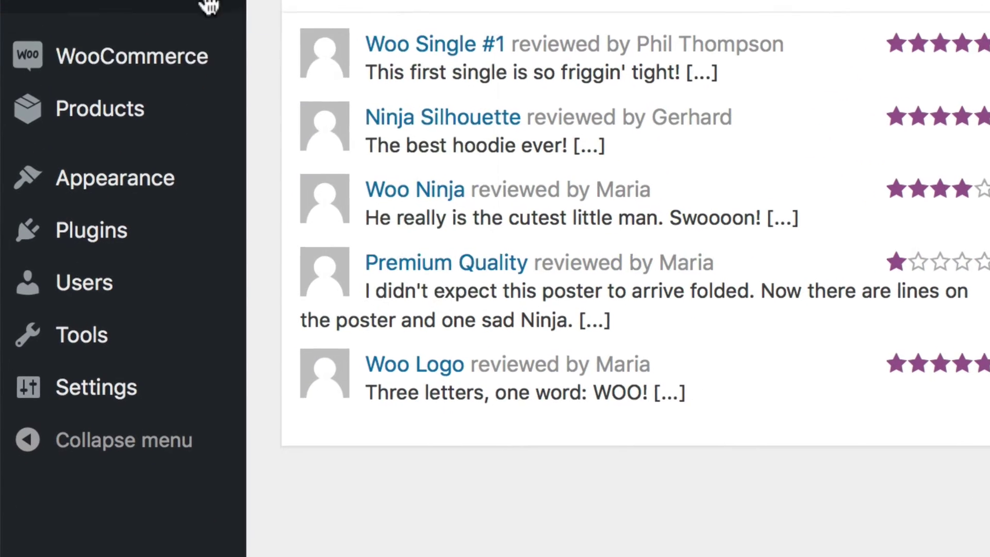
Step: Open the Products section of the WooCommerce settings
{"action": "mouse_move", "coordinate": [133, 368]}
{"action": "left_click", "coordinate": [350, 190]}
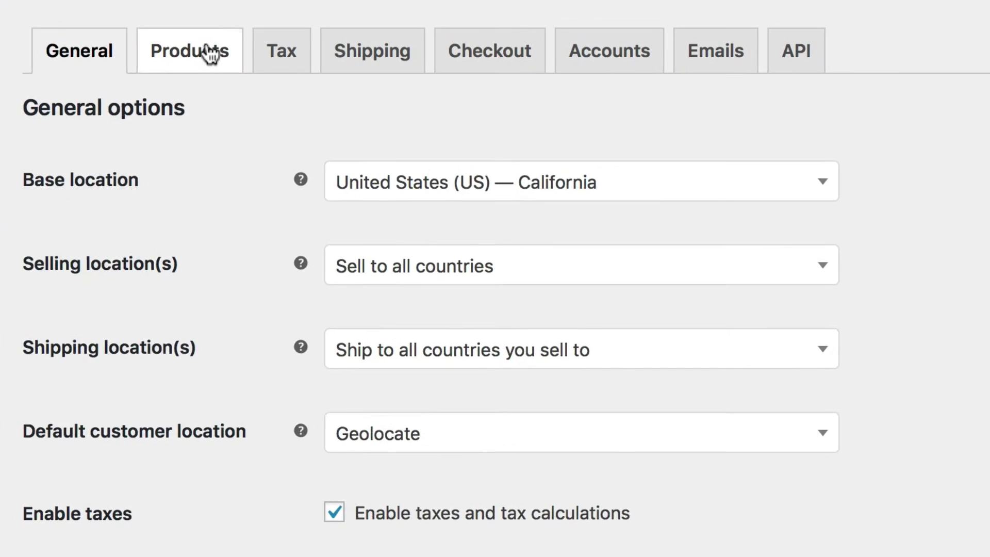
{"action": "left_click", "coordinate": [209, 53]}
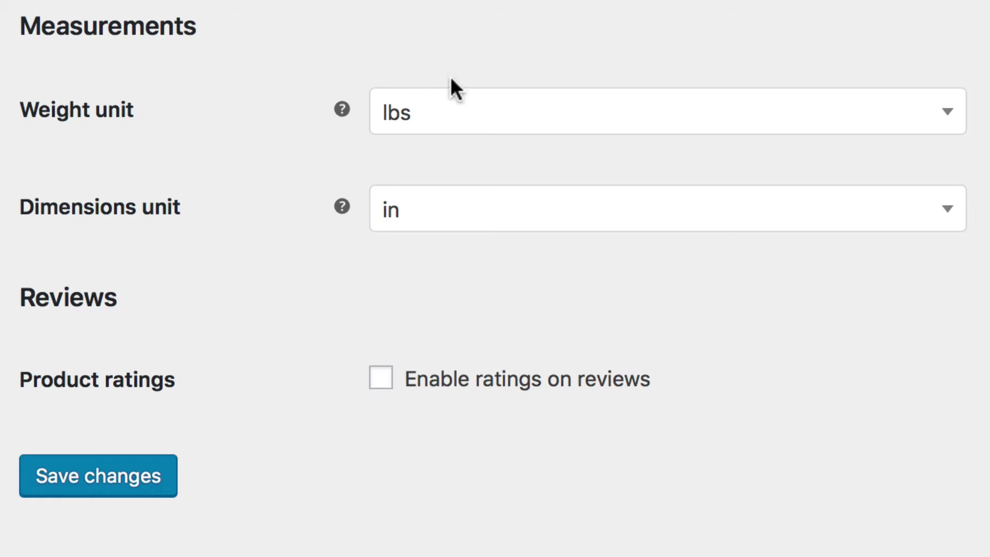
Step: Set the product weight unit to lbs and the dimensions unit to in, and enable ratings on reviews
{"action": "left_click", "coordinate": [481, 109]}
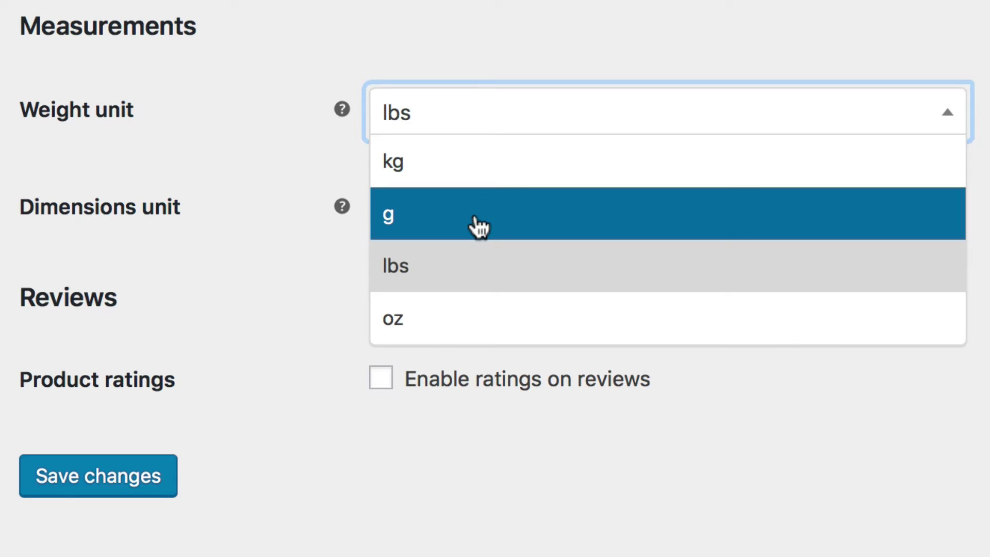
{"action": "left_click", "coordinate": [475, 281]}
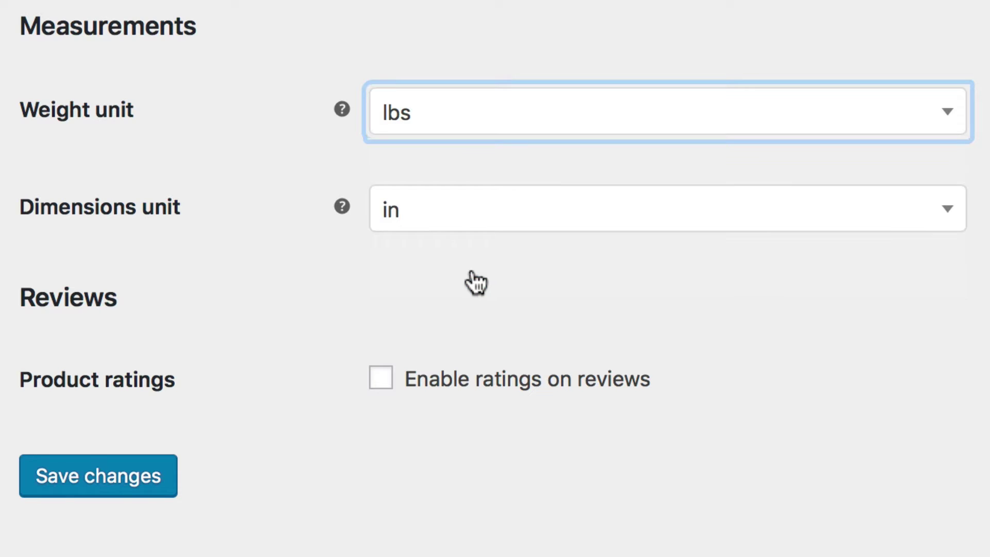
{"action": "left_click", "coordinate": [502, 237]}
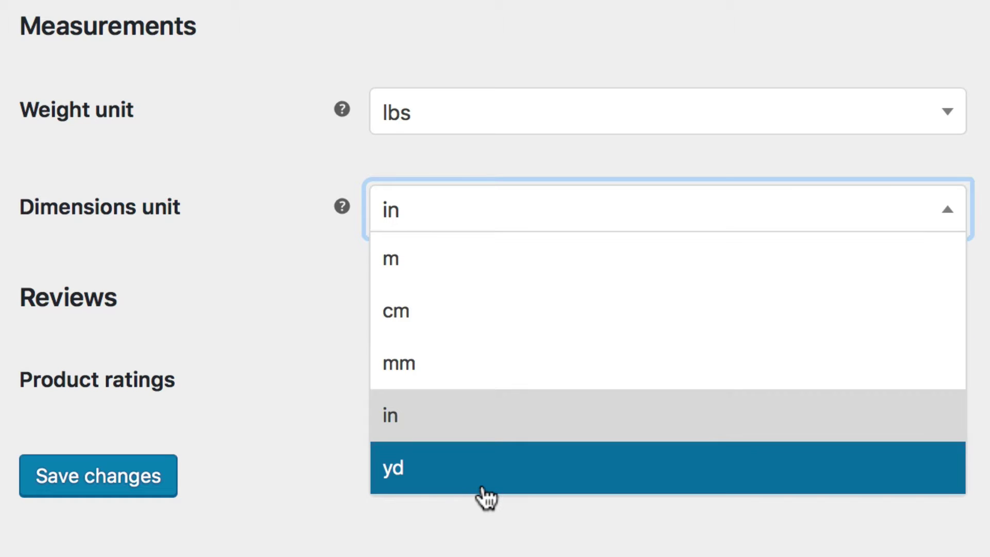
{"action": "left_click", "coordinate": [472, 420]}
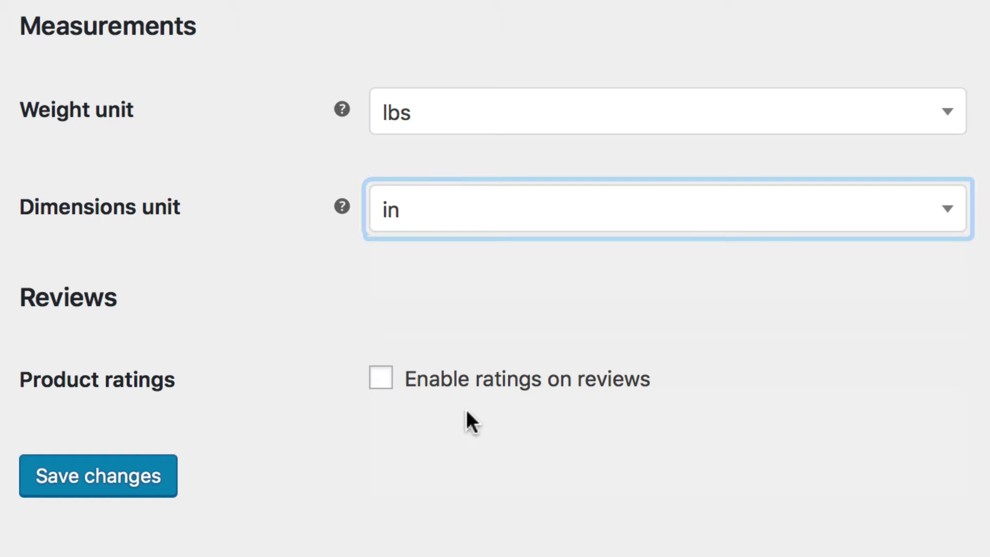
{"action": "left_click", "coordinate": [448, 393]}
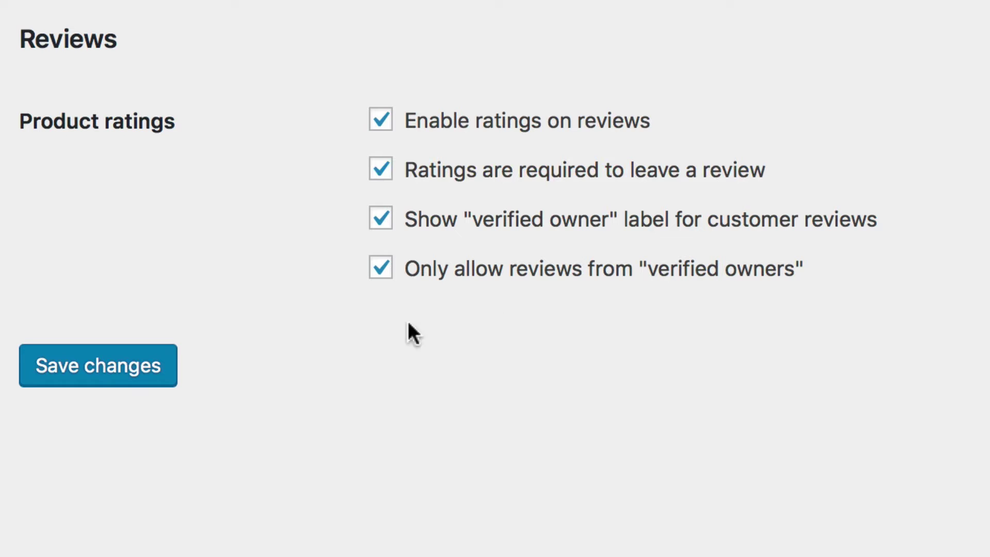
Step: Choose Shop as the store's shop page in the product display settings
{"action": "scroll", "coordinate": [166, 367], "scroll_direction": "up", "scroll_amount": 2}
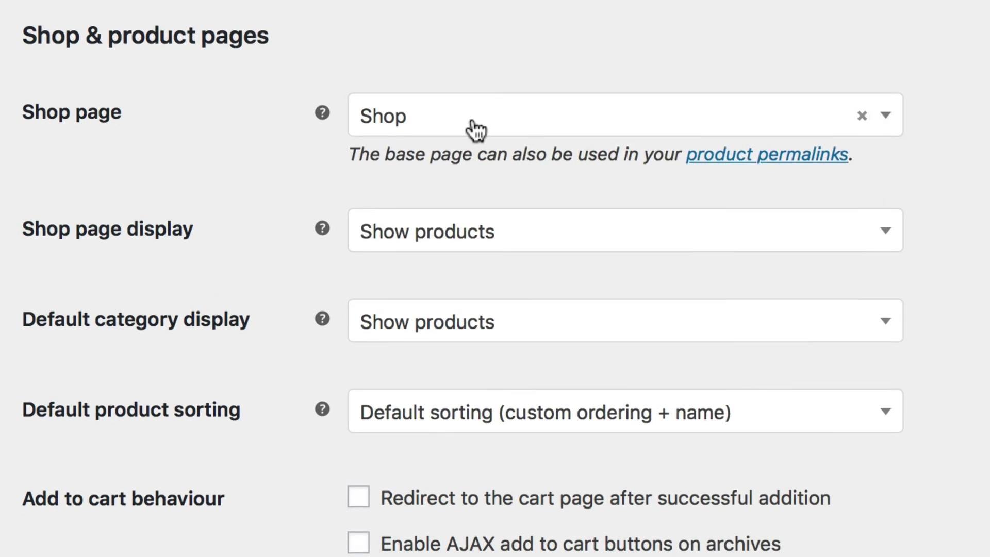
{"action": "left_click", "coordinate": [476, 130]}
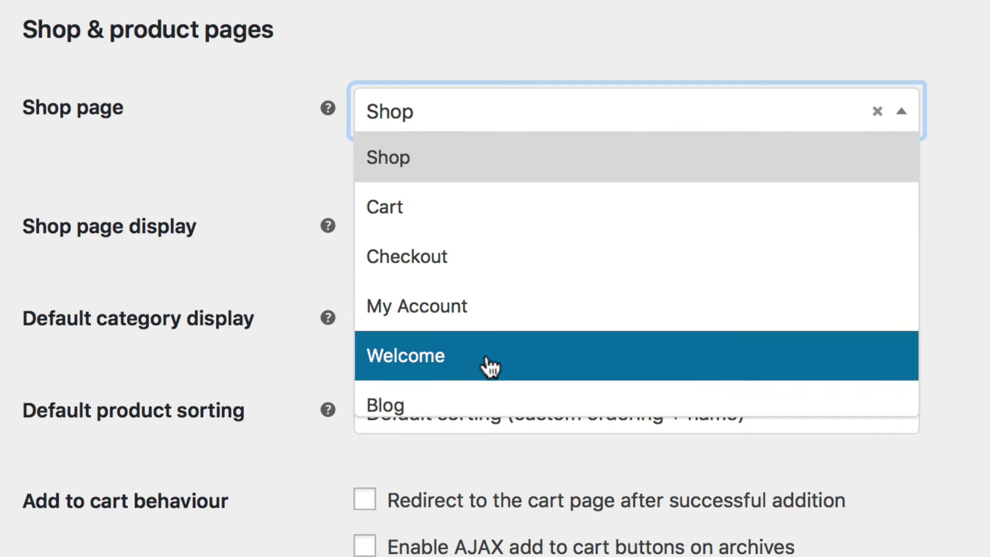
{"action": "left_click", "coordinate": [490, 168]}
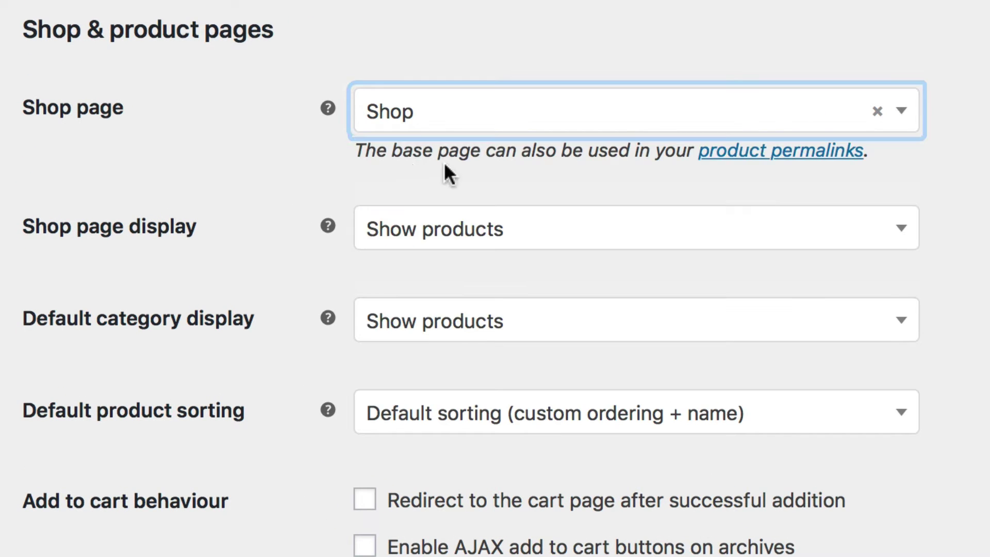
{"action": "left_click", "coordinate": [288, 158]}
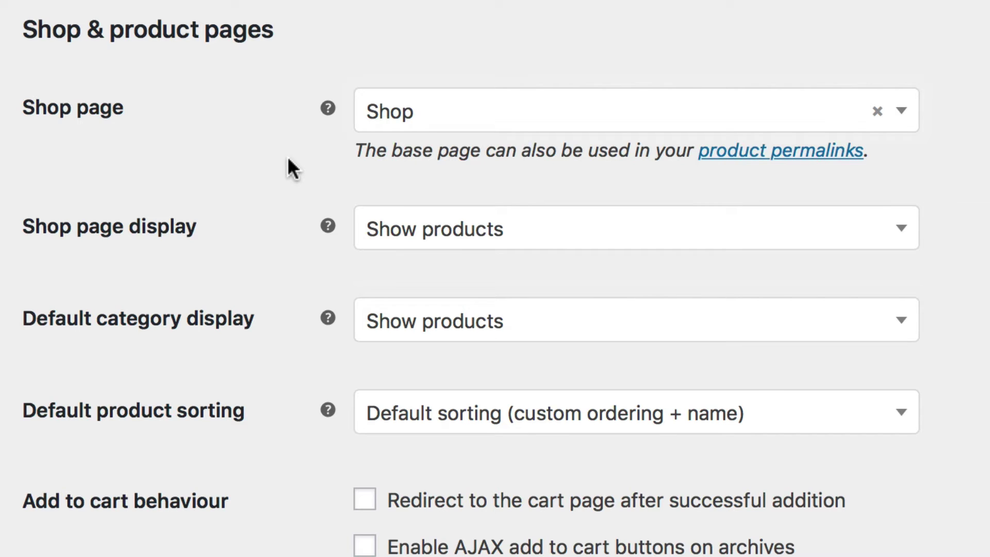
Step: Set both the shop page display and the default category display to Show products
{"action": "scroll", "coordinate": [289, 186], "scroll_direction": "down", "scroll_amount": 3}
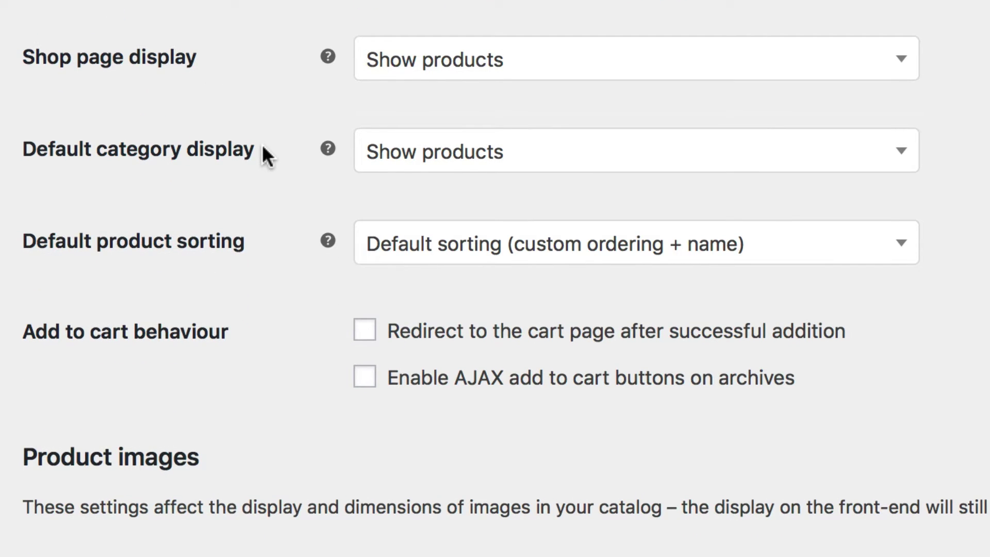
{"action": "left_click", "coordinate": [531, 64]}
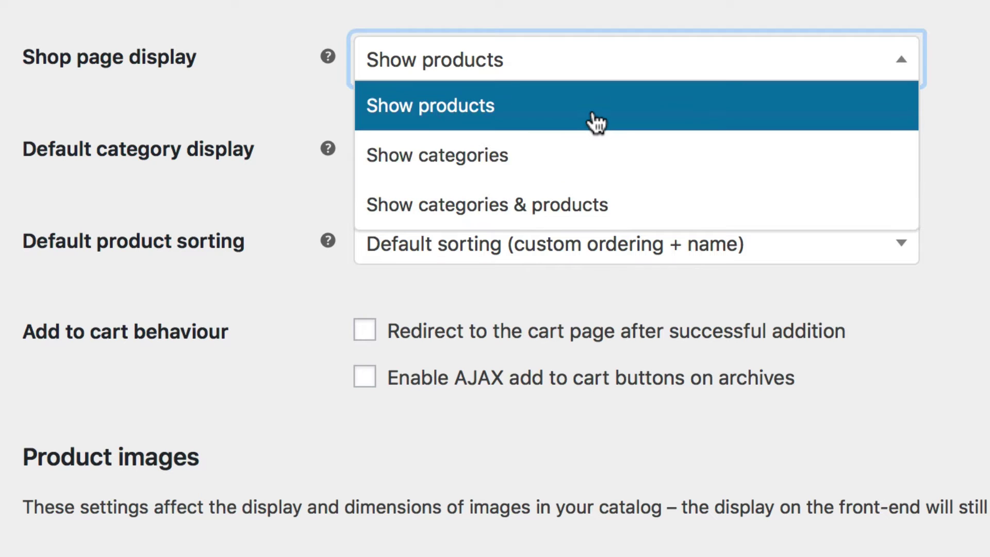
{"action": "left_click", "coordinate": [595, 122]}
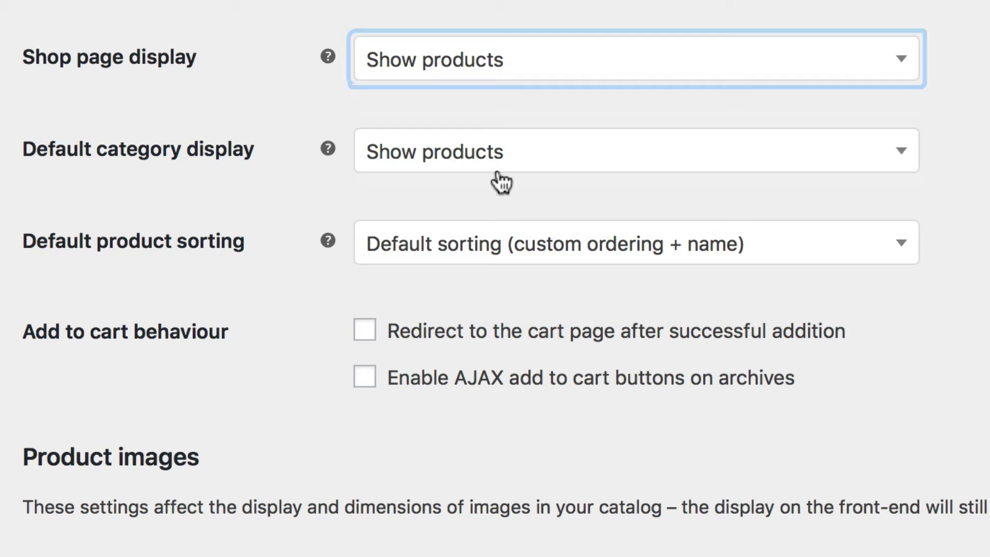
{"action": "left_click", "coordinate": [588, 155]}
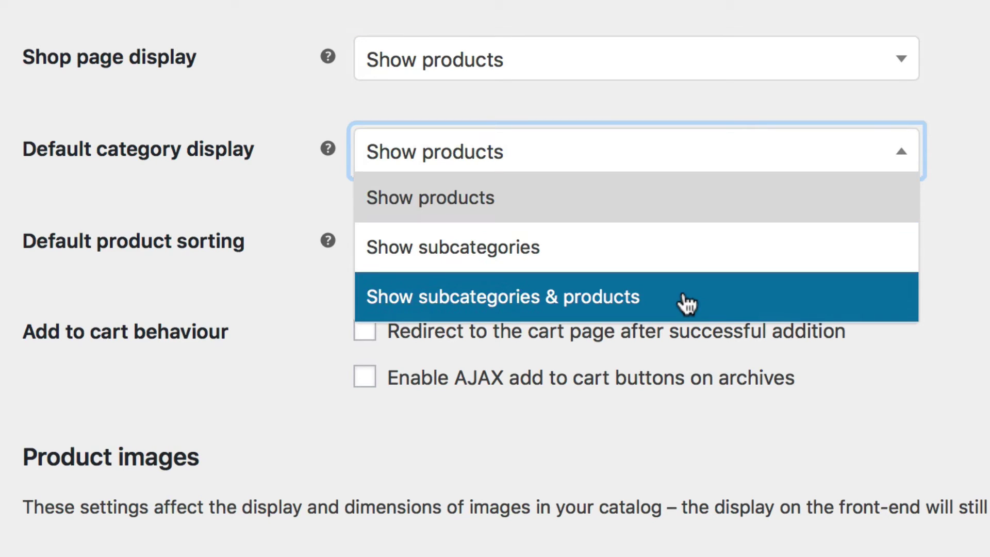
{"action": "left_click", "coordinate": [616, 216]}
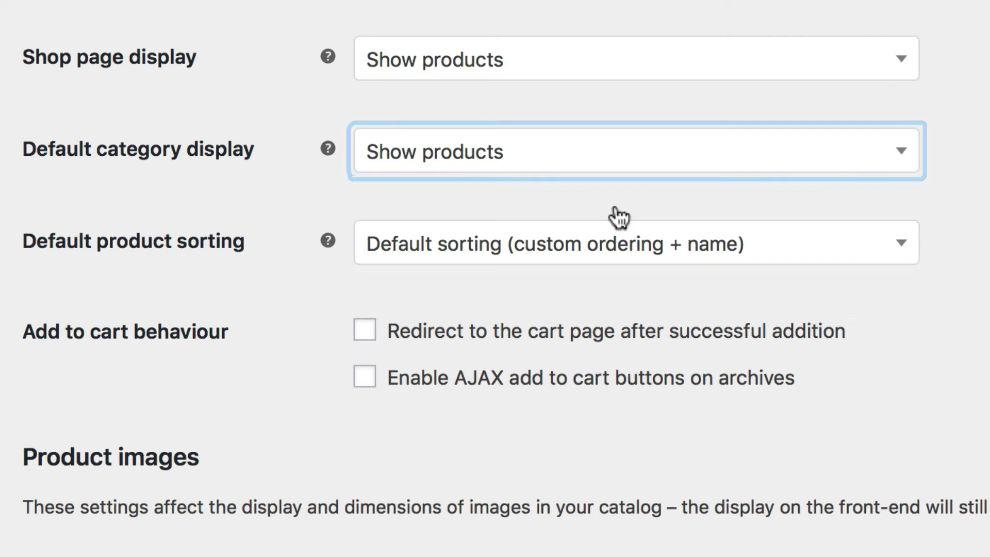
{"action": "left_click", "coordinate": [316, 196]}
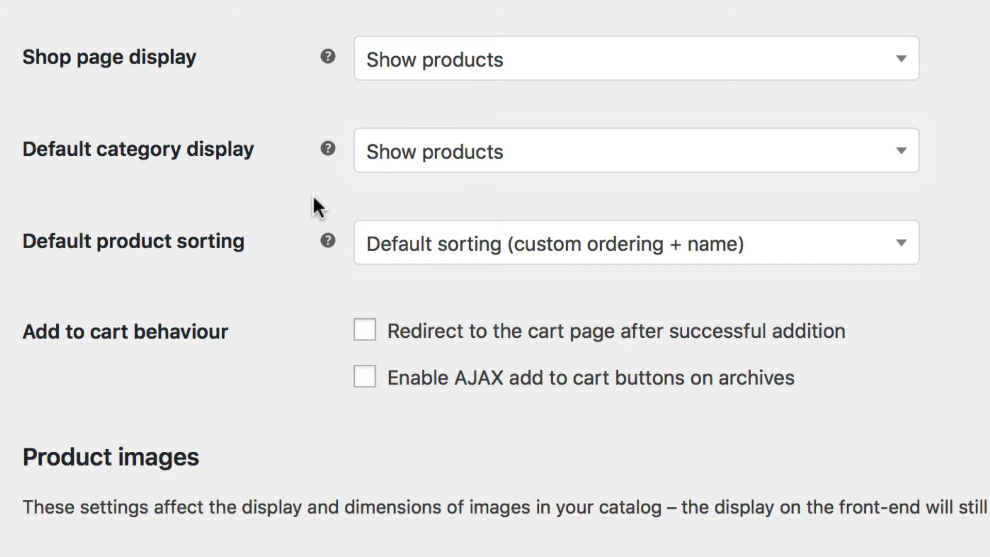
Step: Set the default product sorting to Default sorting (custom ordering + name)
{"action": "scroll", "coordinate": [315, 202], "scroll_direction": "down", "scroll_amount": 5}
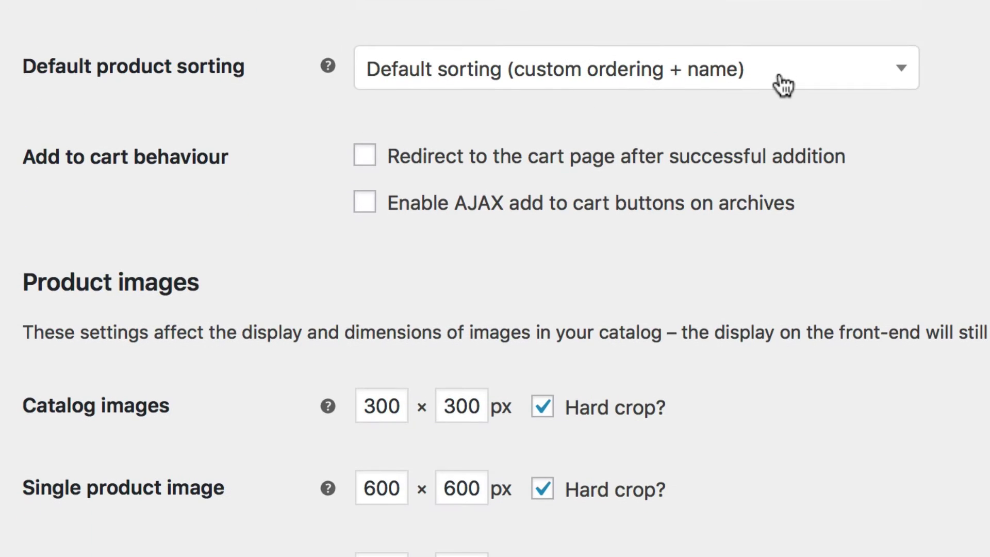
{"action": "left_click", "coordinate": [783, 85]}
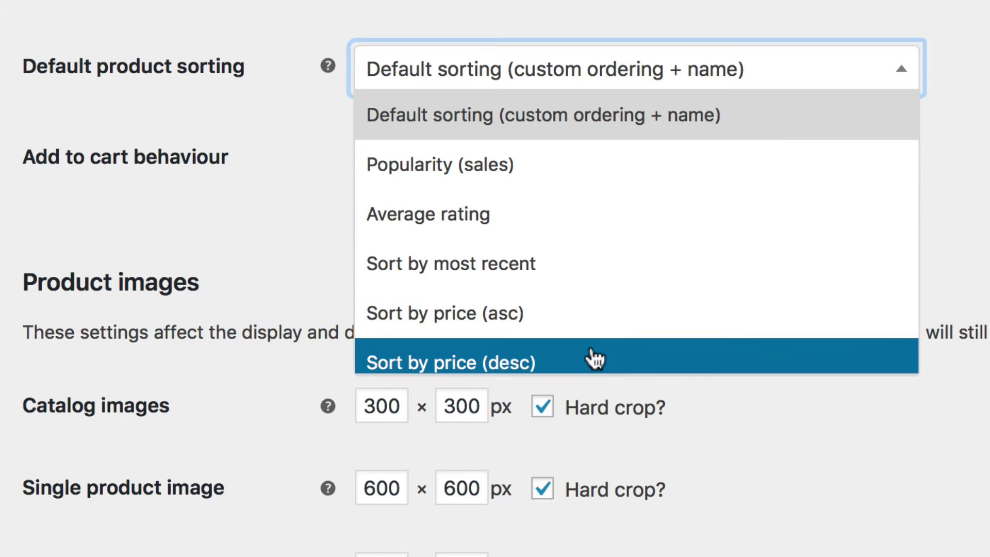
{"action": "left_click", "coordinate": [734, 128]}
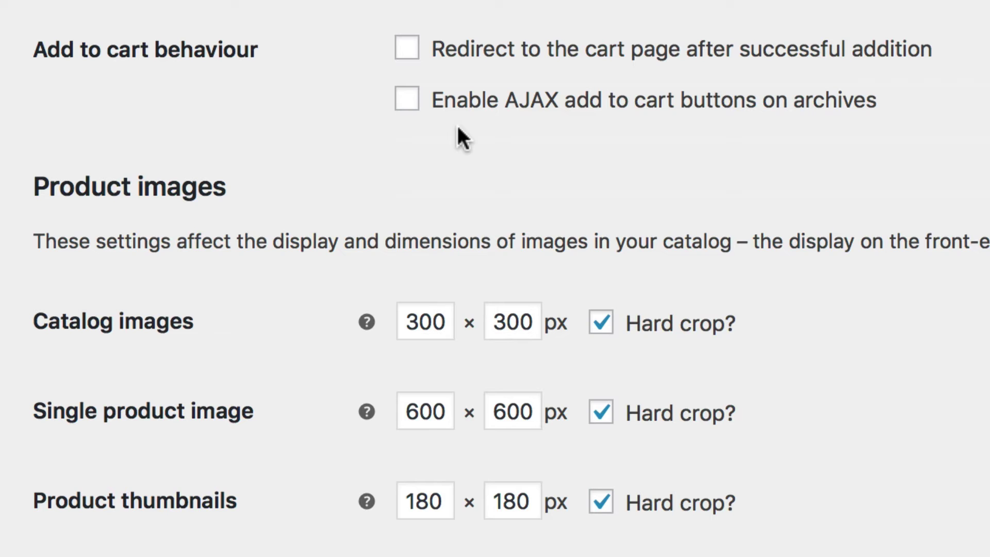
Step: Enable redirecting to the cart page after successful addition and try it by adding the Ninja Silhouette hoodie to the cart
{"action": "left_click", "coordinate": [407, 49]}
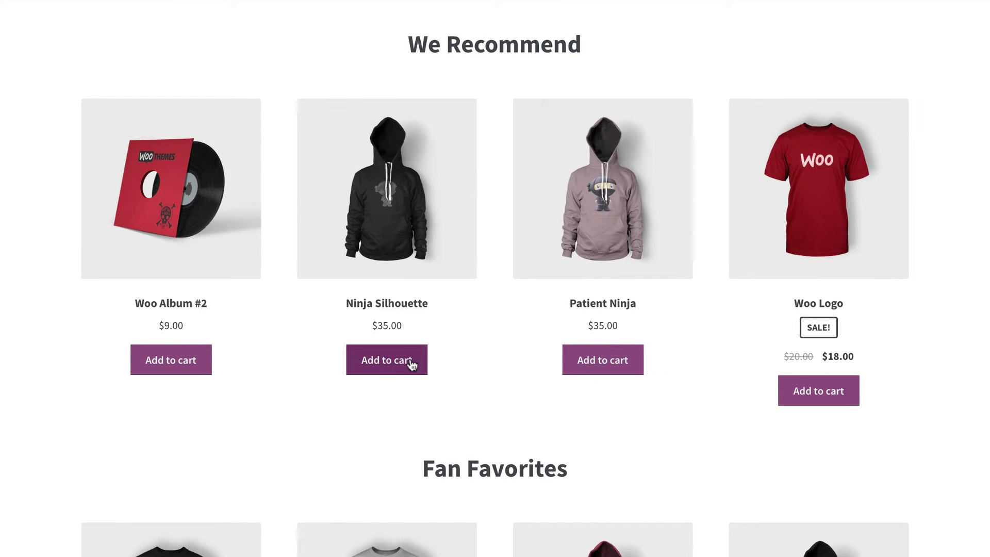
{"action": "left_click", "coordinate": [412, 364]}
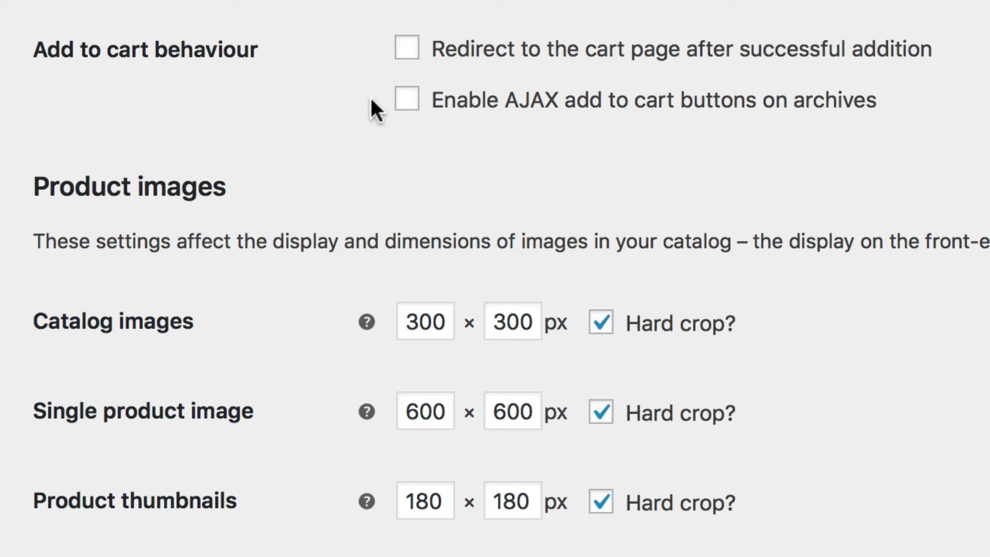
Step: Enable AJAX add to cart buttons on archives, and try them with the Flying Ninja and both Happy Ninja products on the shop page
{"action": "left_click", "coordinate": [403, 103]}
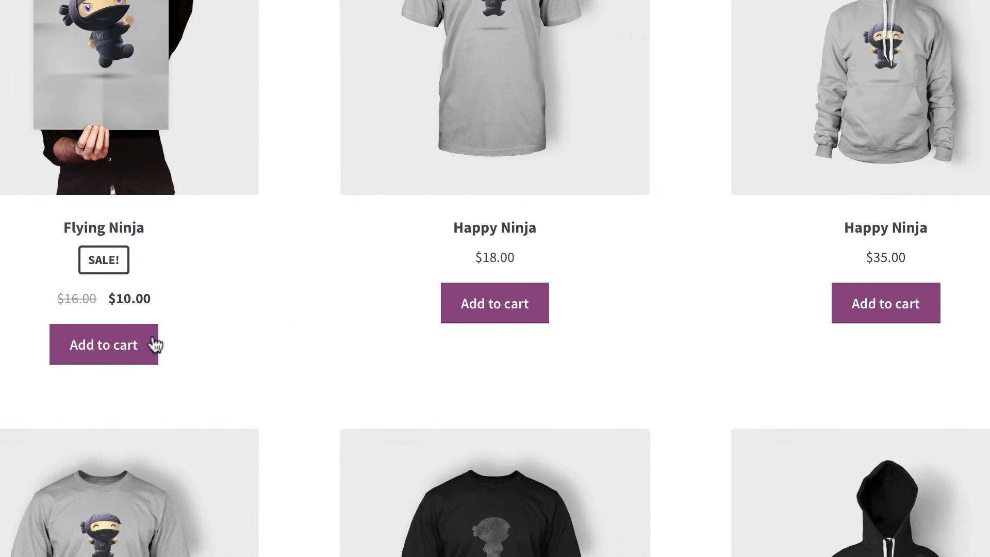
{"action": "left_click", "coordinate": [302, 345]}
{"action": "left_click", "coordinate": [642, 305]}
{"action": "left_click", "coordinate": [900, 308]}
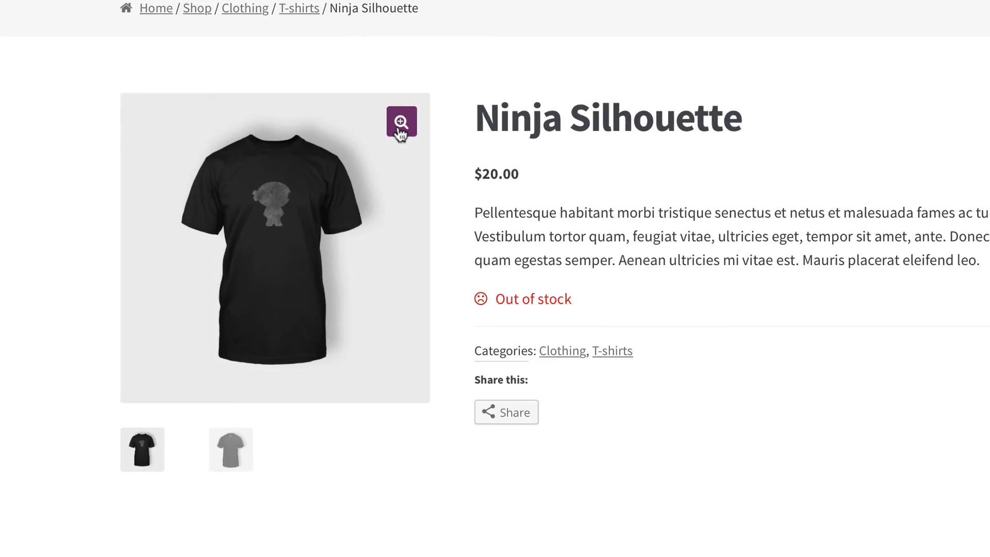
Step: View the Ninja Silhouette T-shirt's two gallery images enlarged, returning to the first one and switching the viewer to full screen
{"action": "left_click", "coordinate": [483, 88]}
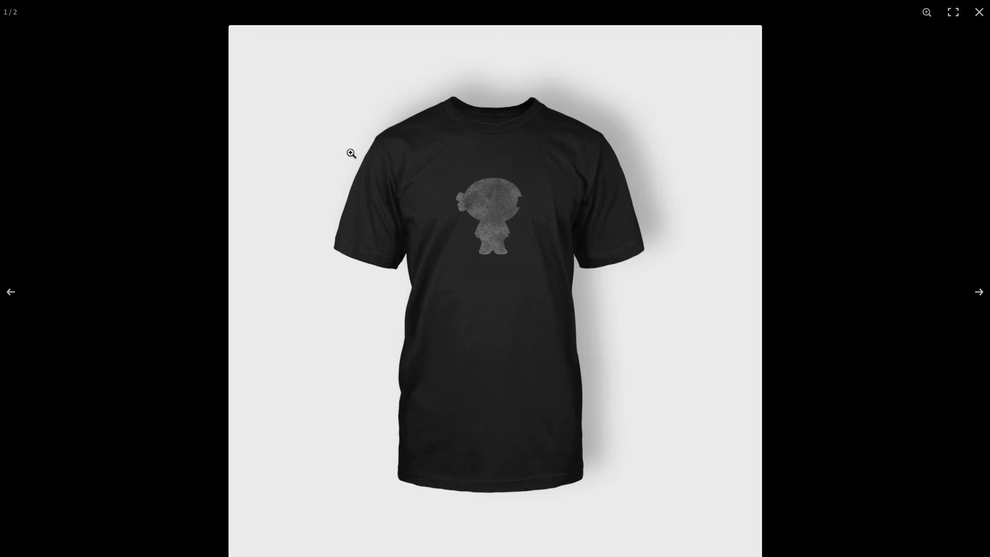
{"action": "key", "text": "Right"}
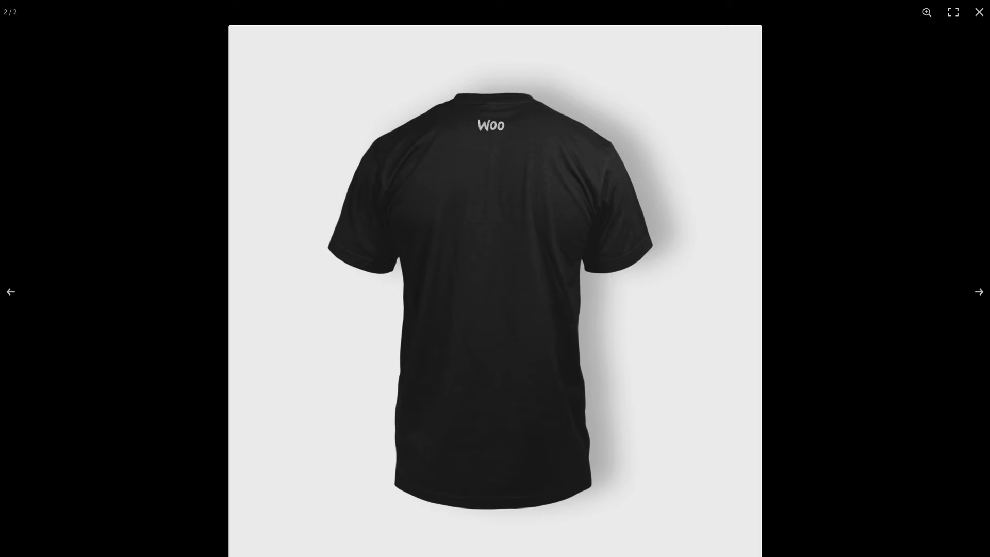
{"action": "key", "text": "Left"}
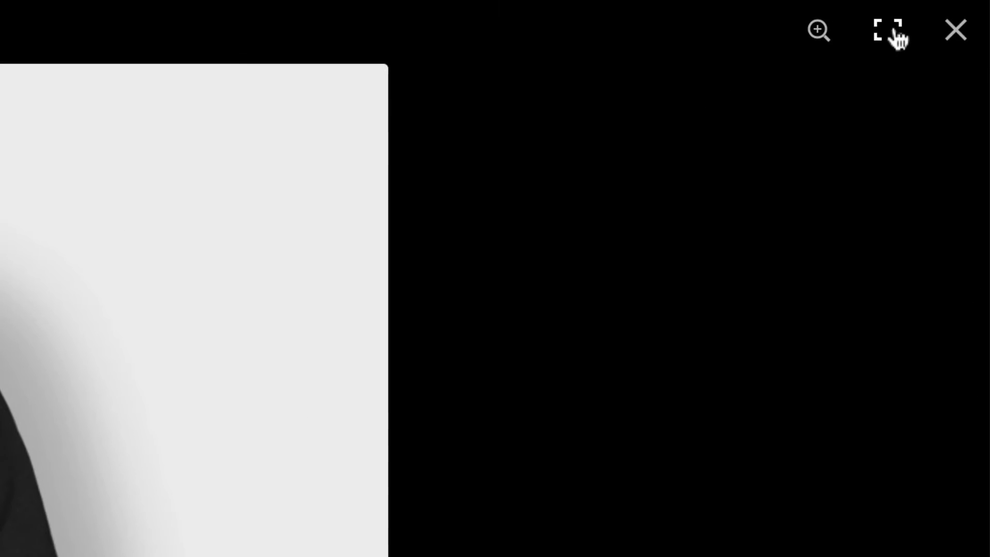
{"action": "left_click", "coordinate": [895, 31]}
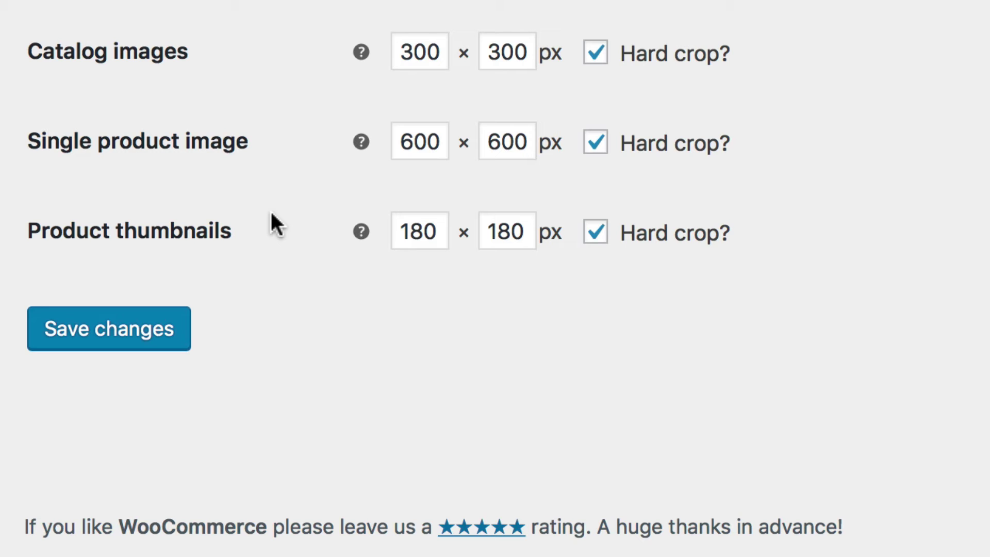
Step: Save the product display settings
{"action": "left_click", "coordinate": [155, 342]}
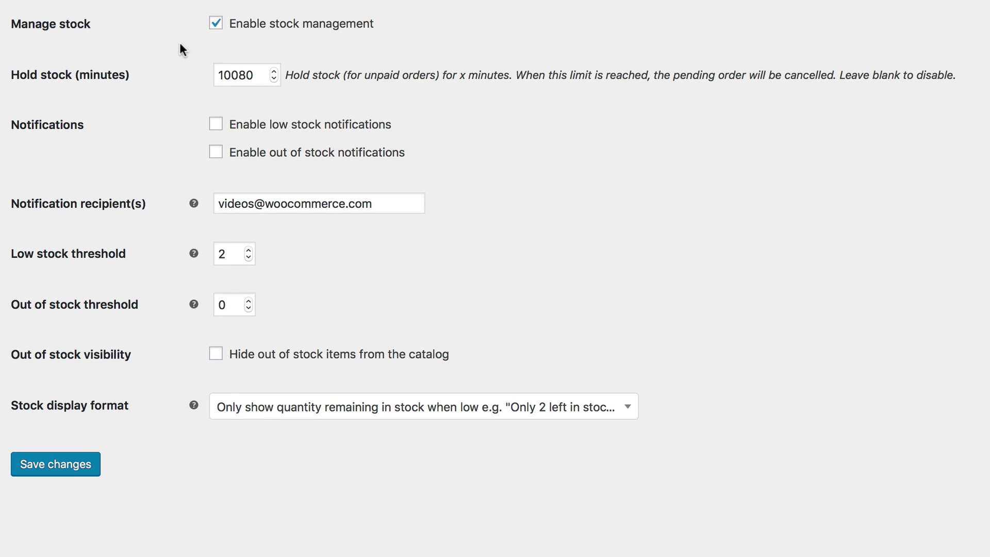
Step: Clear the Hold stock (minutes) value in the inventory settings
{"action": "left_click", "coordinate": [257, 67]}
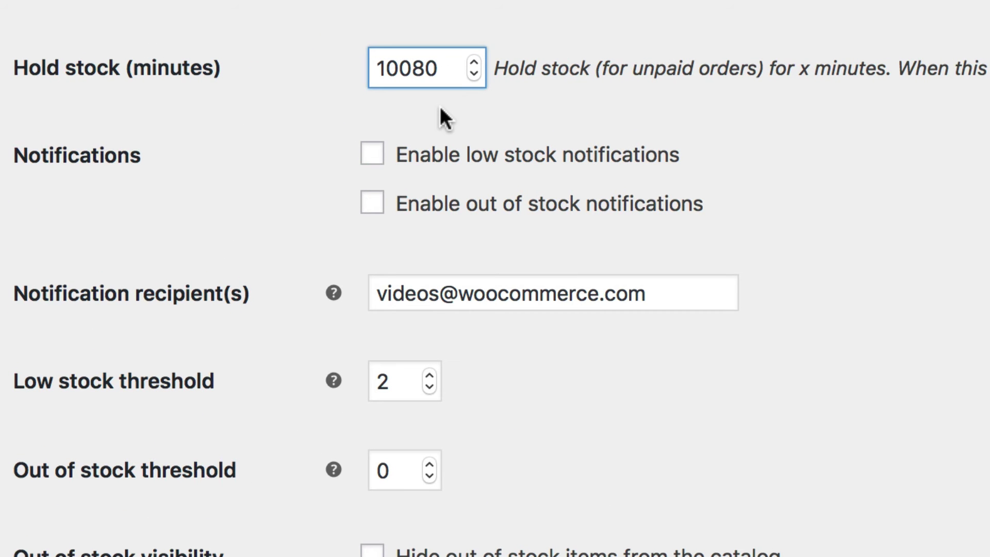
{"action": "left_click", "coordinate": [442, 108]}
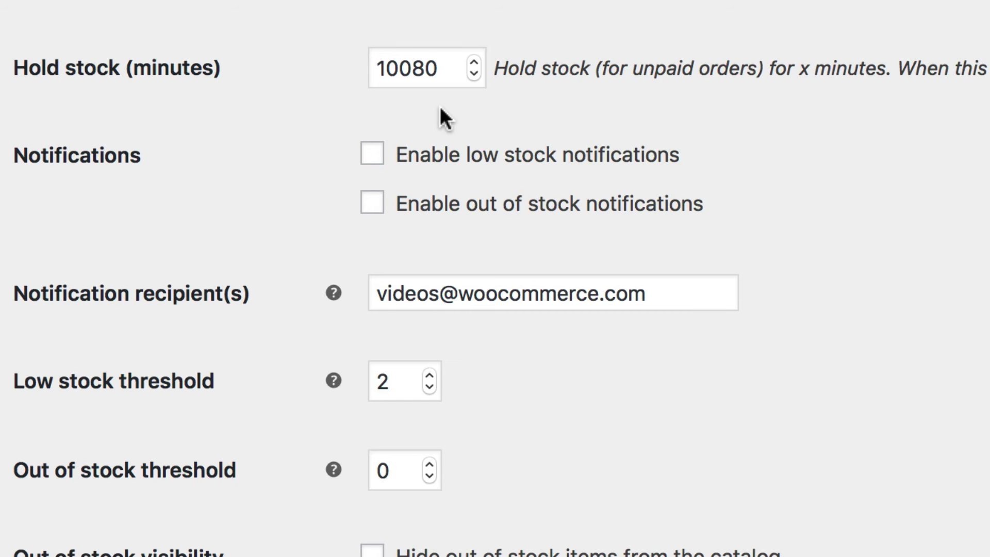
{"action": "left_click", "coordinate": [448, 66]}
{"action": "double_click", "coordinate": [449, 67]}
{"action": "key", "text": "BackSpace"}
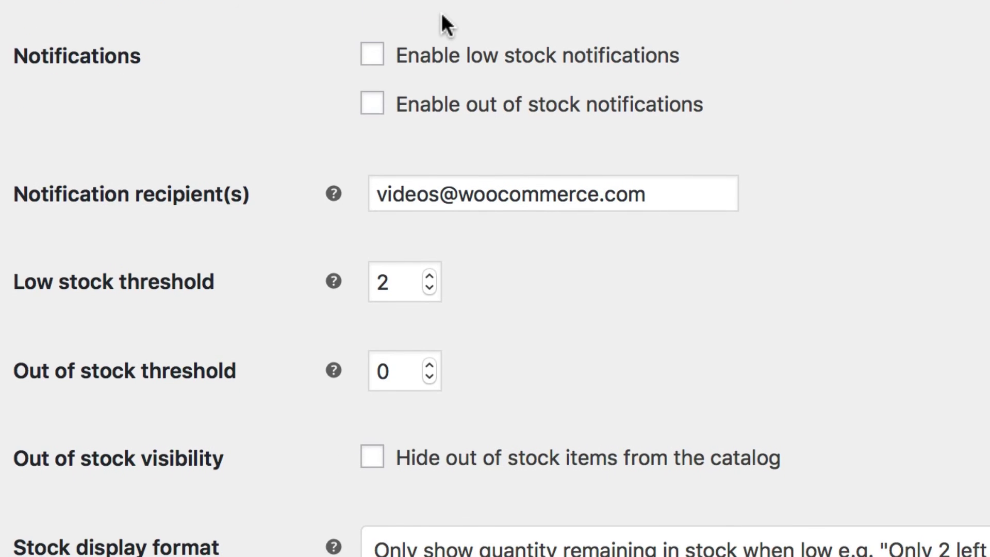
Step: Enable low stock and out of stock notifications, keeping the existing notification recipient
{"action": "left_click", "coordinate": [374, 54]}
{"action": "left_click", "coordinate": [371, 105]}
{"action": "left_click", "coordinate": [692, 191]}
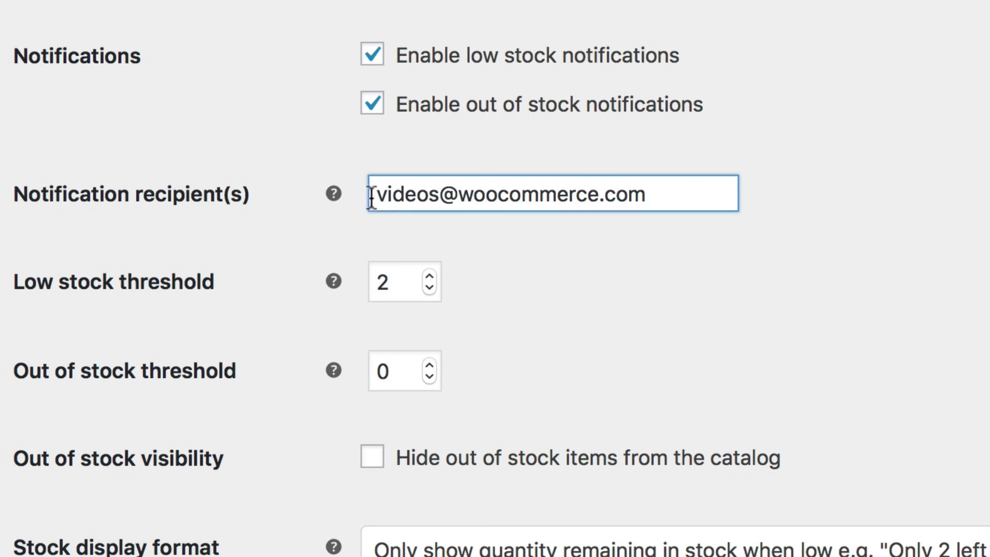
{"action": "left_click", "coordinate": [296, 142]}
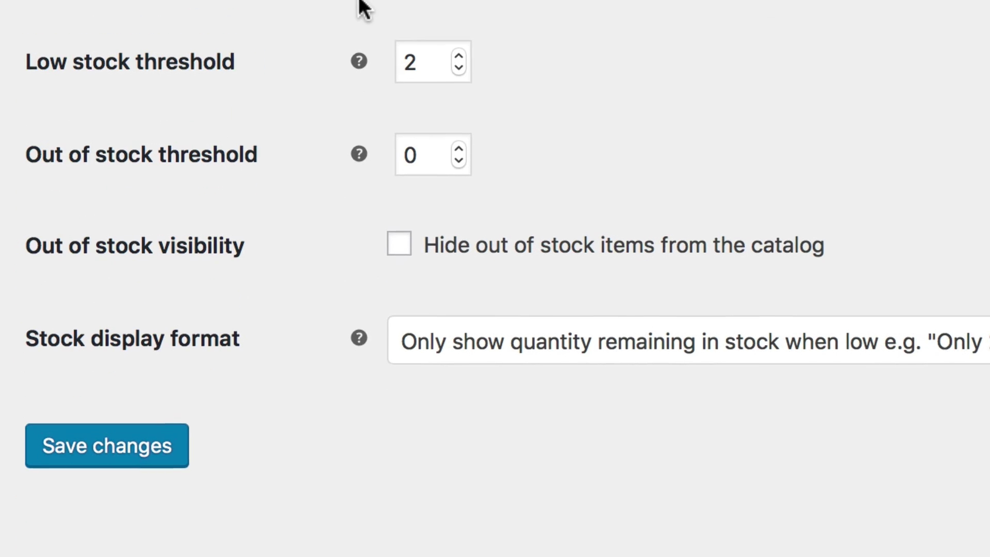
Step: Check the low stock and out of stock thresholds, keeping them at 2 and 0
{"action": "left_click", "coordinate": [424, 43]}
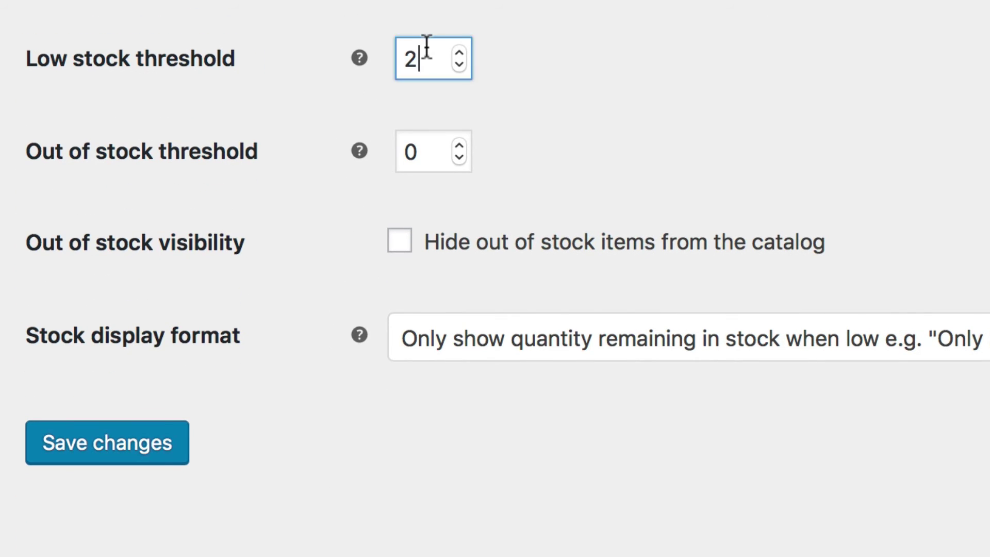
{"action": "left_click", "coordinate": [428, 155]}
{"action": "left_click", "coordinate": [433, 192]}
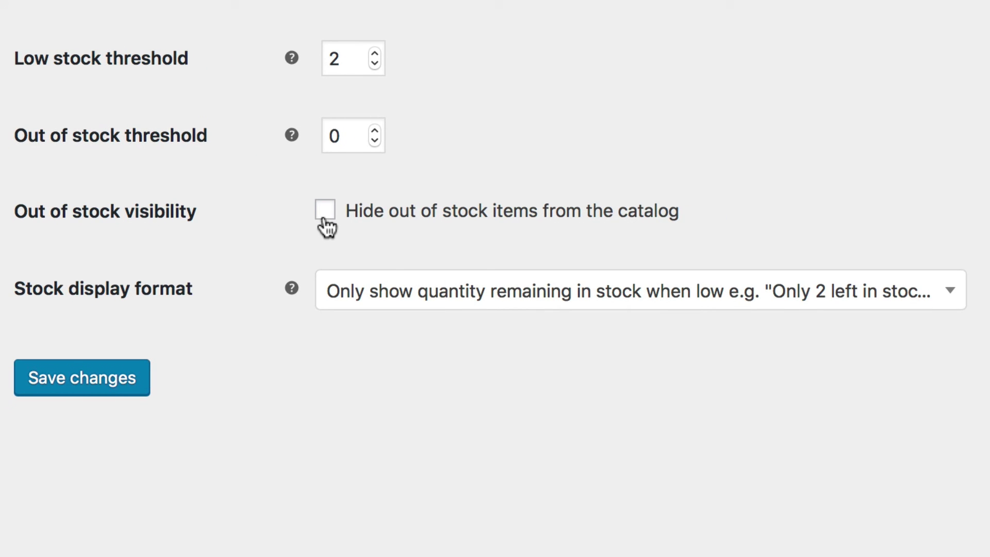
Step: Set the stock display format to only show the quantity remaining when stock is low, and save the inventory settings
{"action": "left_click", "coordinate": [459, 287]}
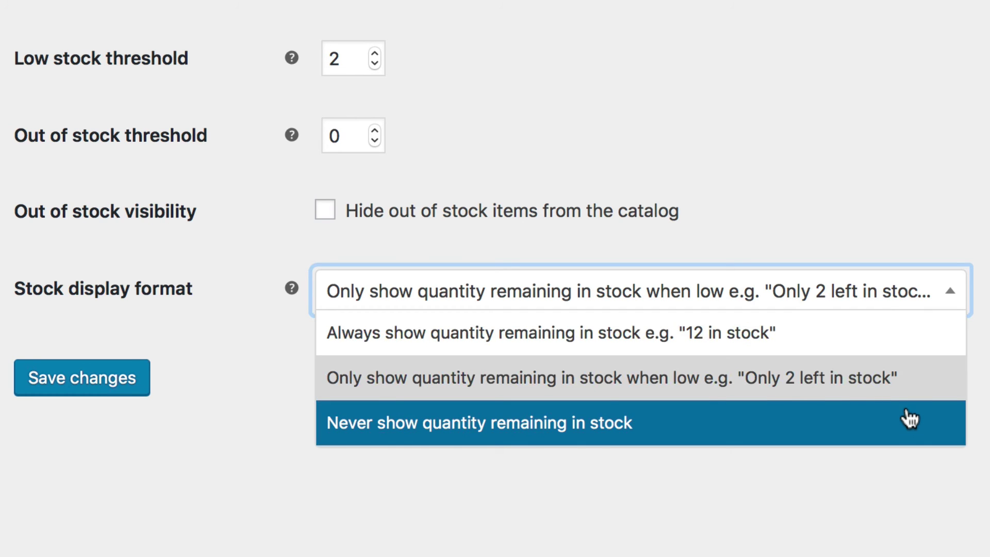
{"action": "left_click", "coordinate": [916, 392]}
{"action": "left_click", "coordinate": [120, 388]}
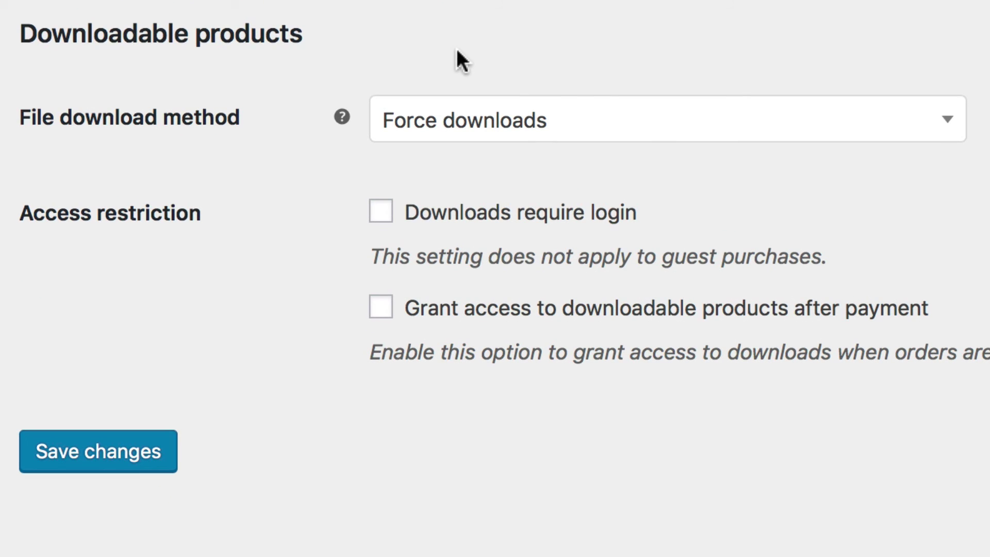
Step: Configure downloadable products to use the X-Accel-Redirect/X-Sendfile download method, require login for downloads and grant access after payment
{"action": "left_click", "coordinate": [658, 133]}
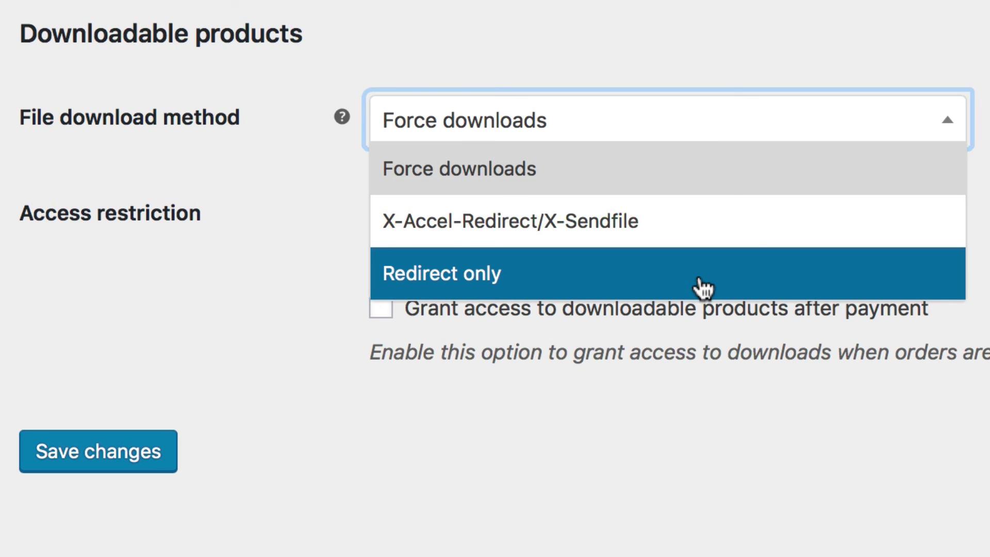
{"action": "left_click", "coordinate": [723, 239]}
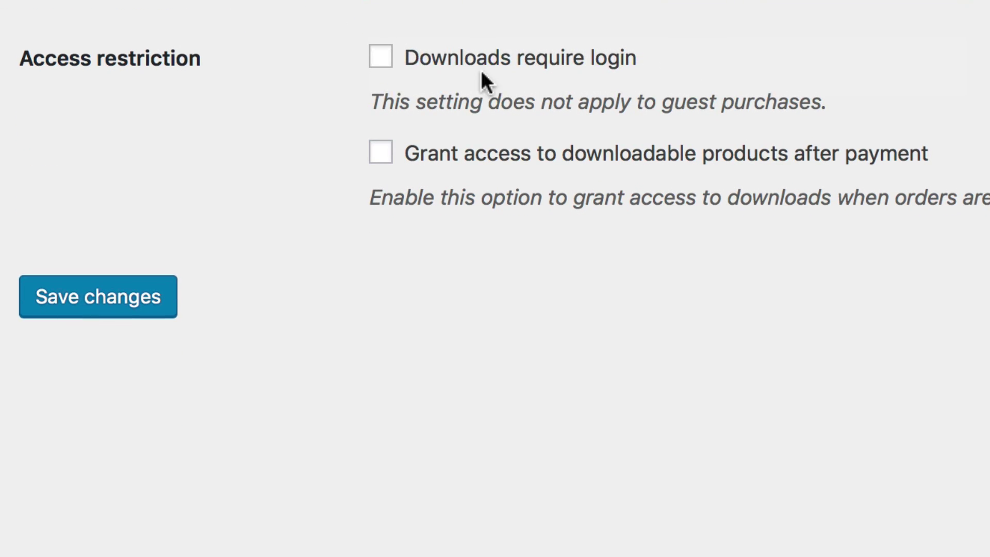
{"action": "left_click", "coordinate": [381, 63]}
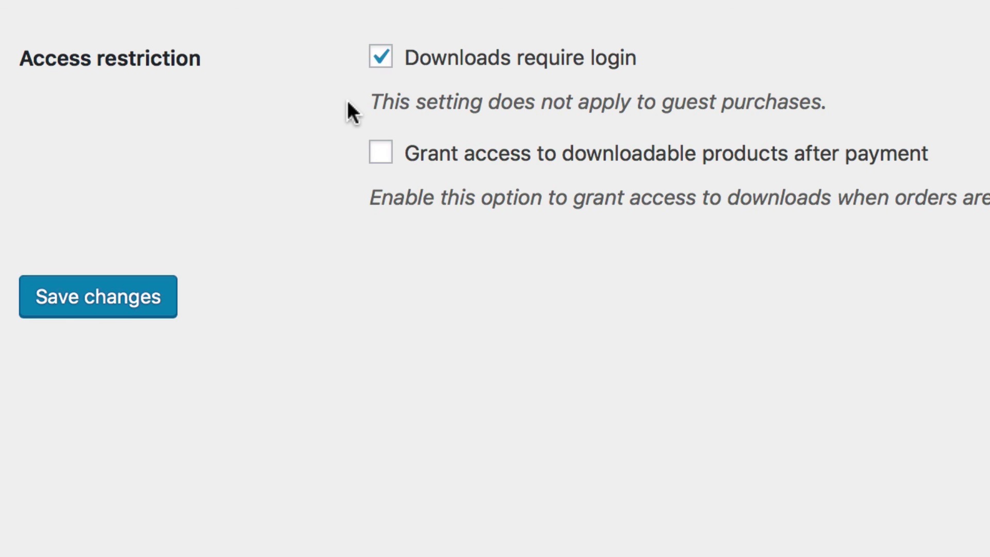
{"action": "left_click", "coordinate": [381, 151]}
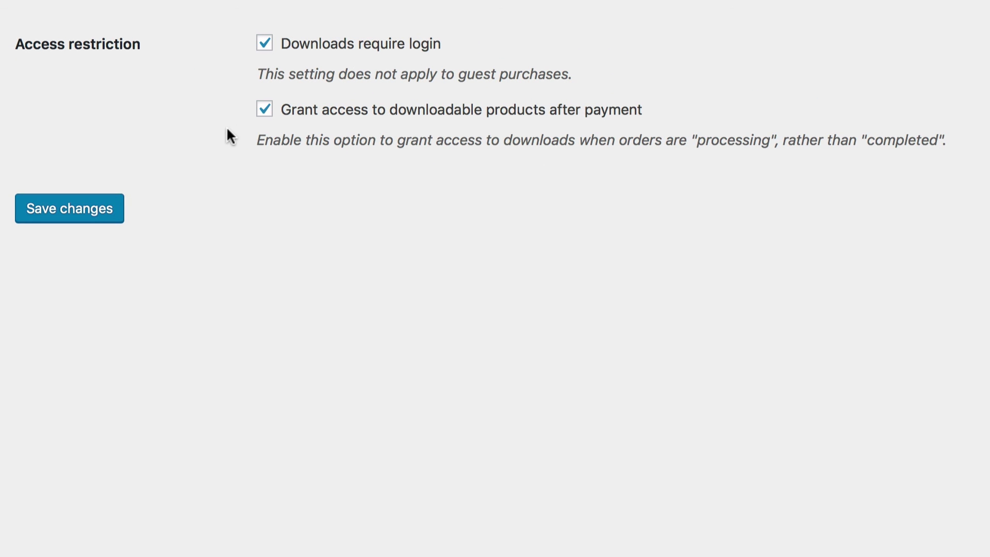